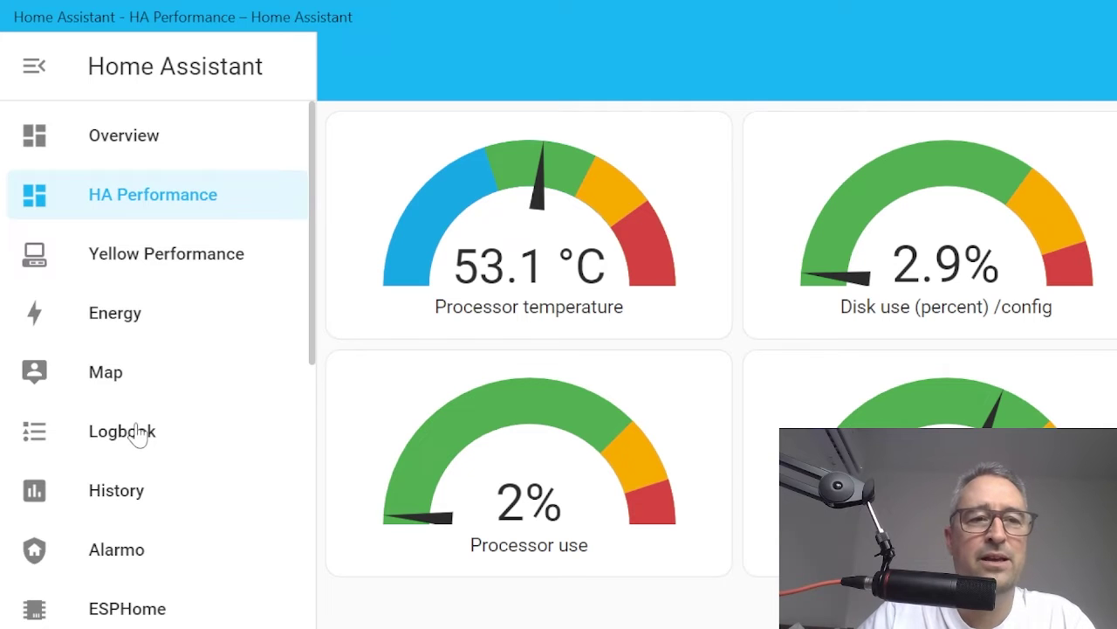
- Go to the dashboards settings and start adding a new dashboard
scroll(140, 430, down, 5)
click(162, 622)
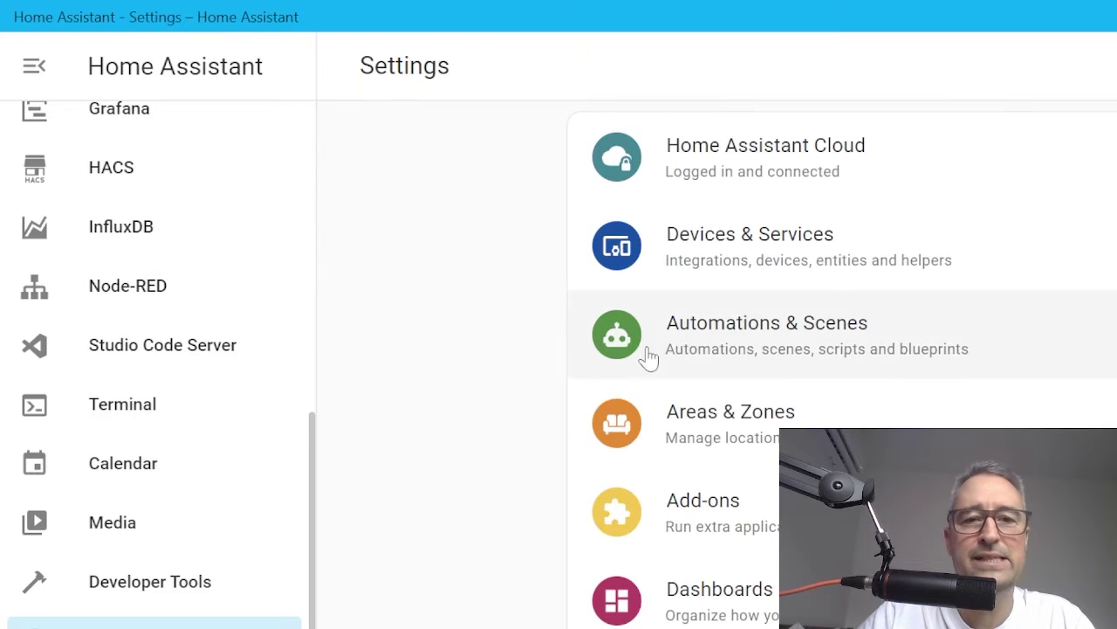
scroll(716, 502, down, 3)
click(731, 375)
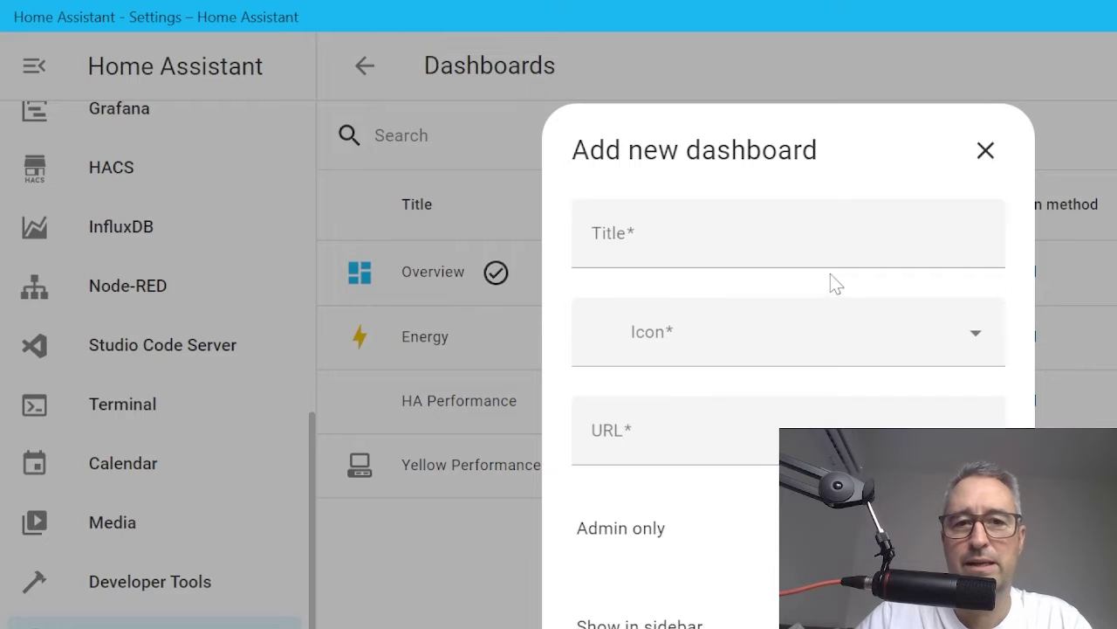
- Title the new dashboard "Pi Performance" and create it
click(773, 255)
text(Pi )
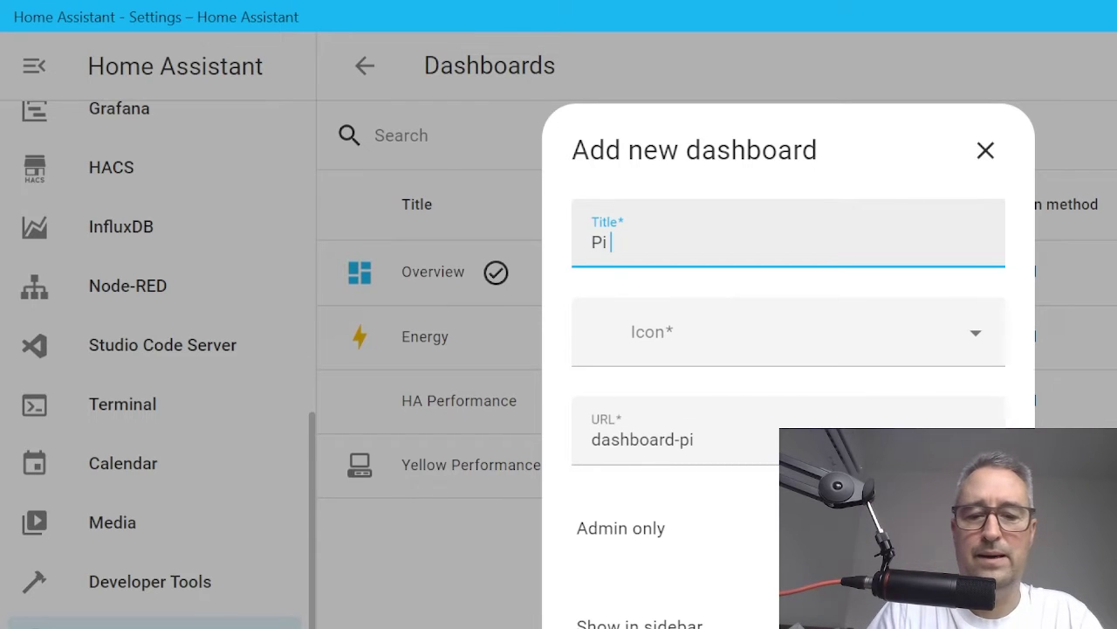
text(Perfr)
key(BackSpace)
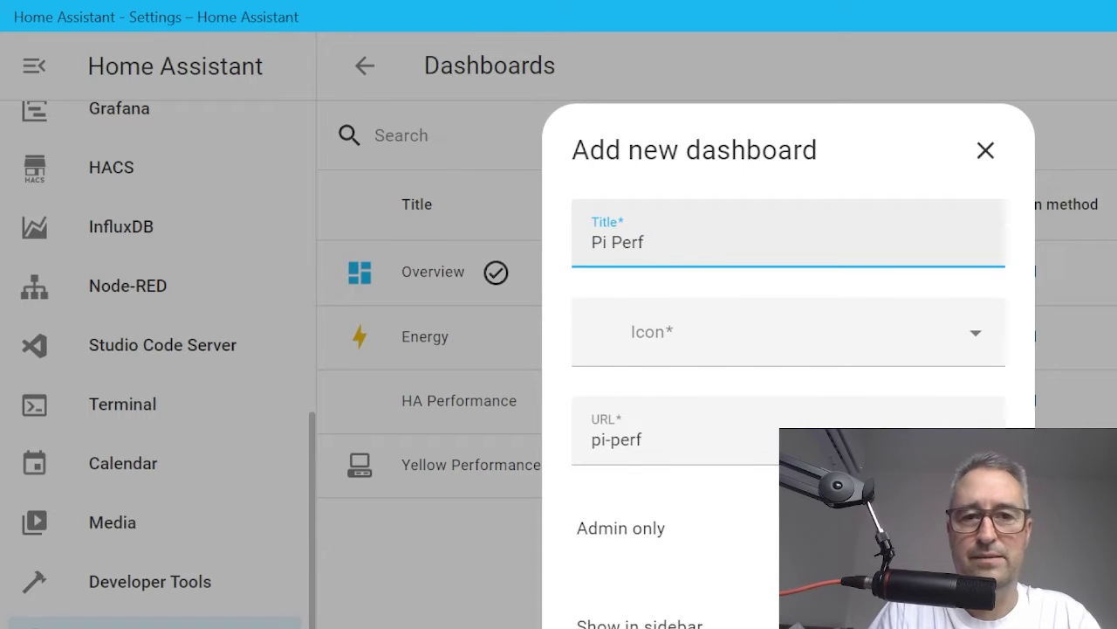
text(ormance)
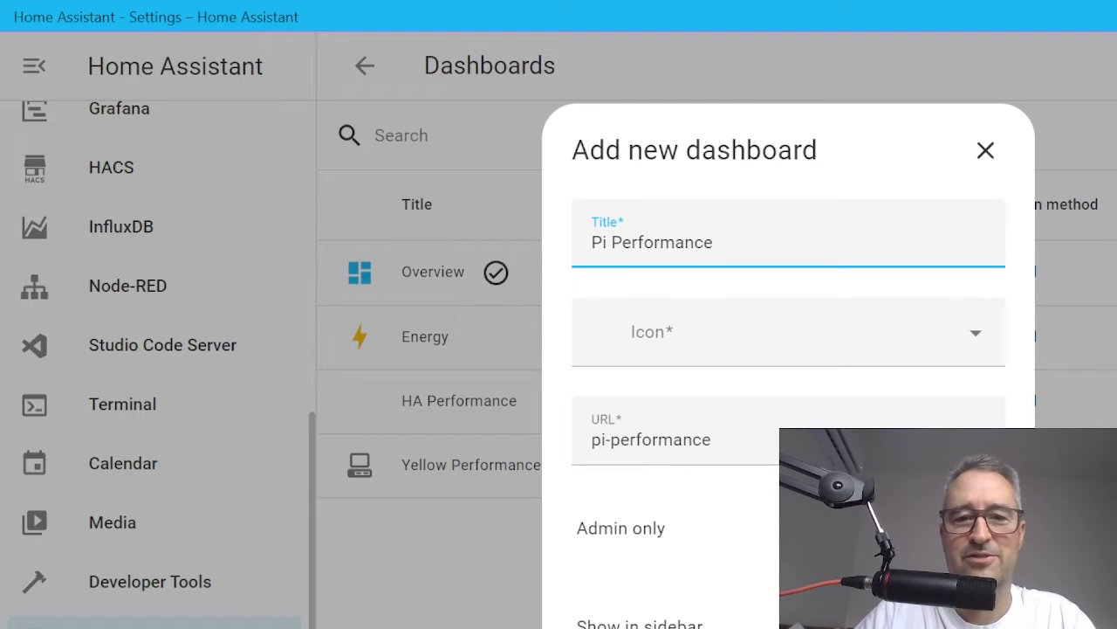
key(Return)
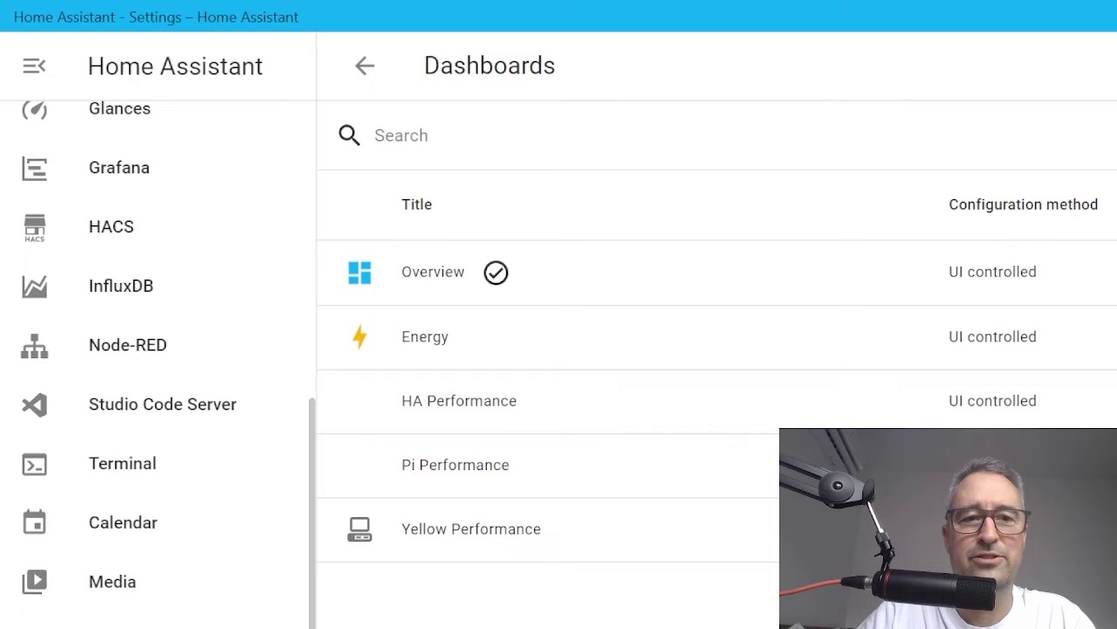
- Open the Pi Performance dashboard and take control of it, starting with an empty dashboard
scroll(155, 401, up, 5)
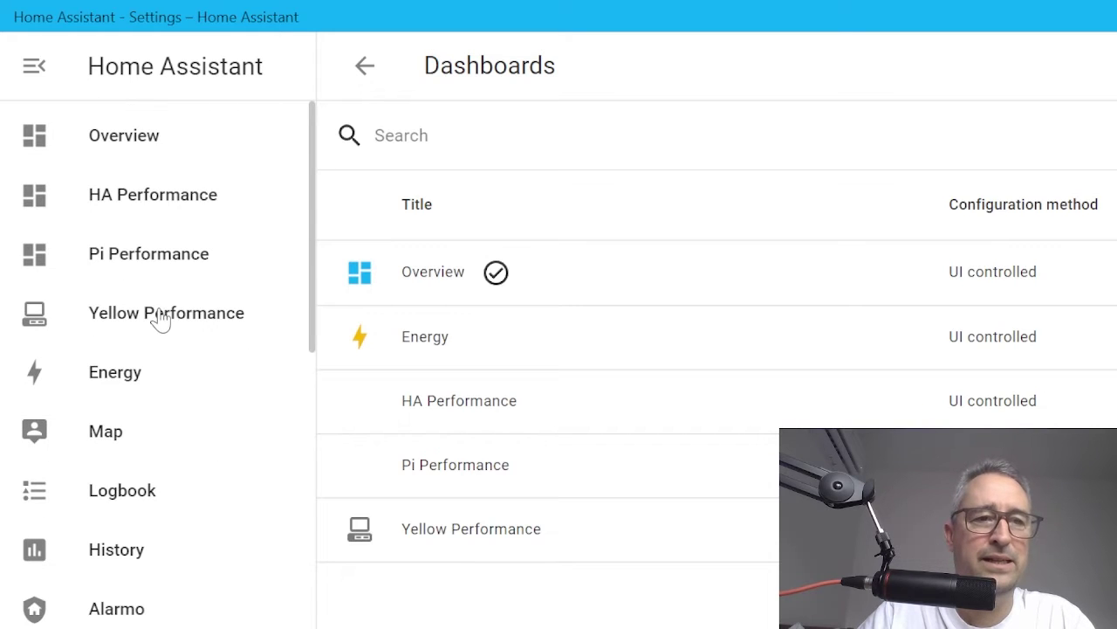
click(164, 264)
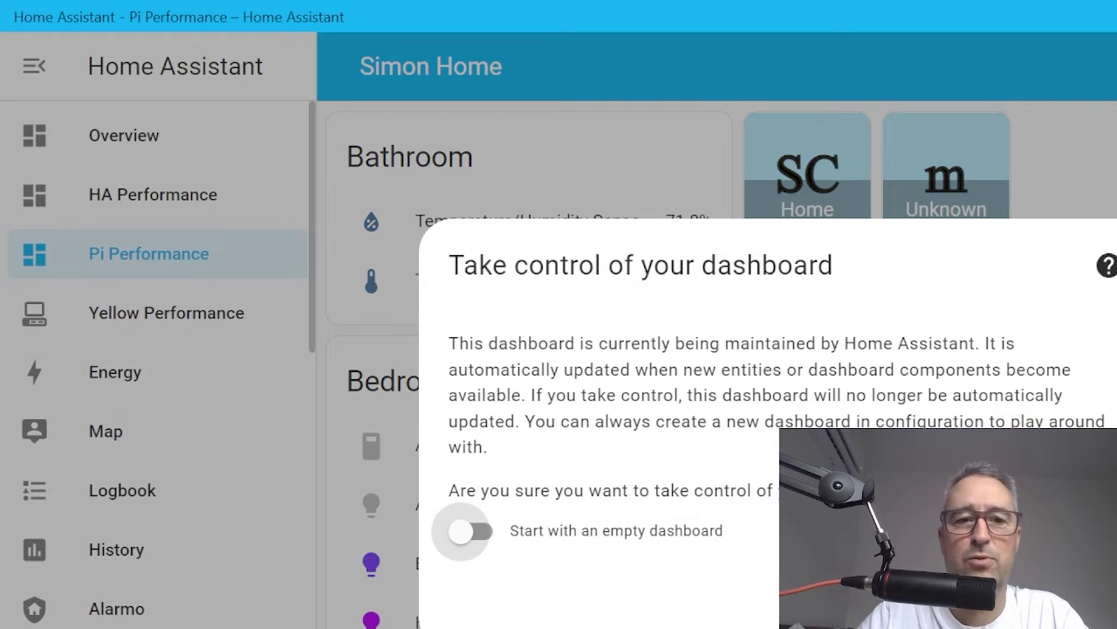
click(480, 544)
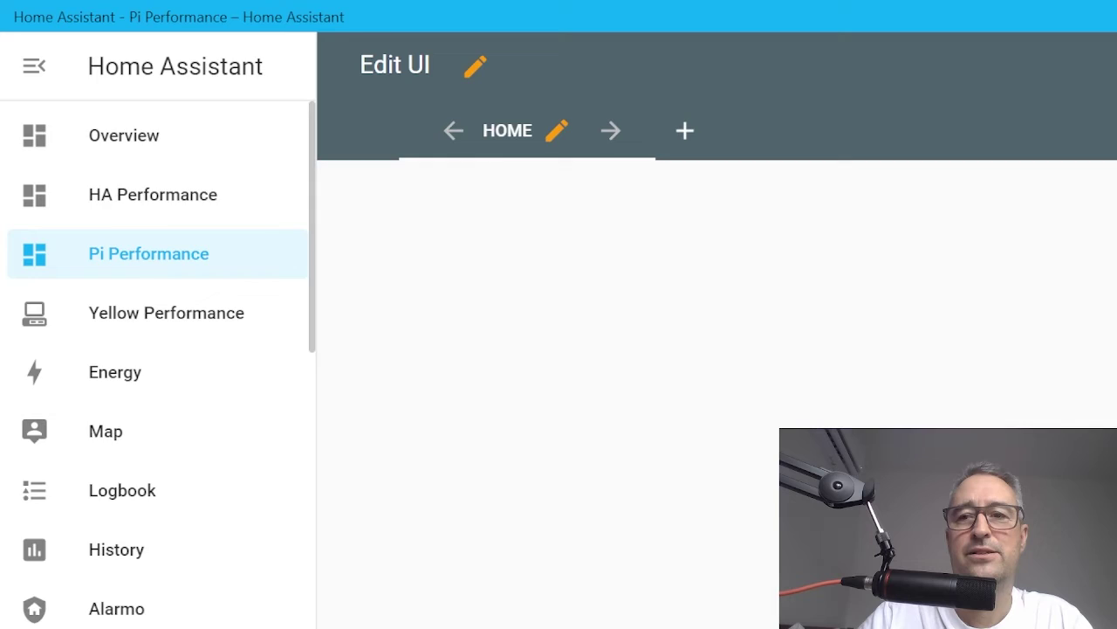
- Add a Gauge card to the dashboard's Home view
click(1030, 594)
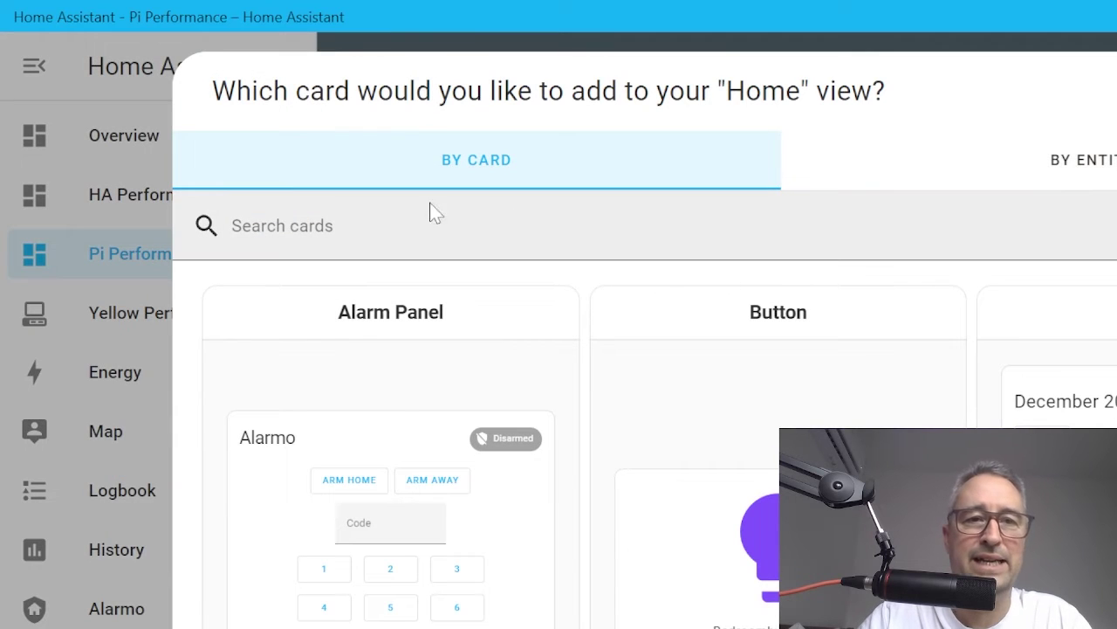
click(282, 225)
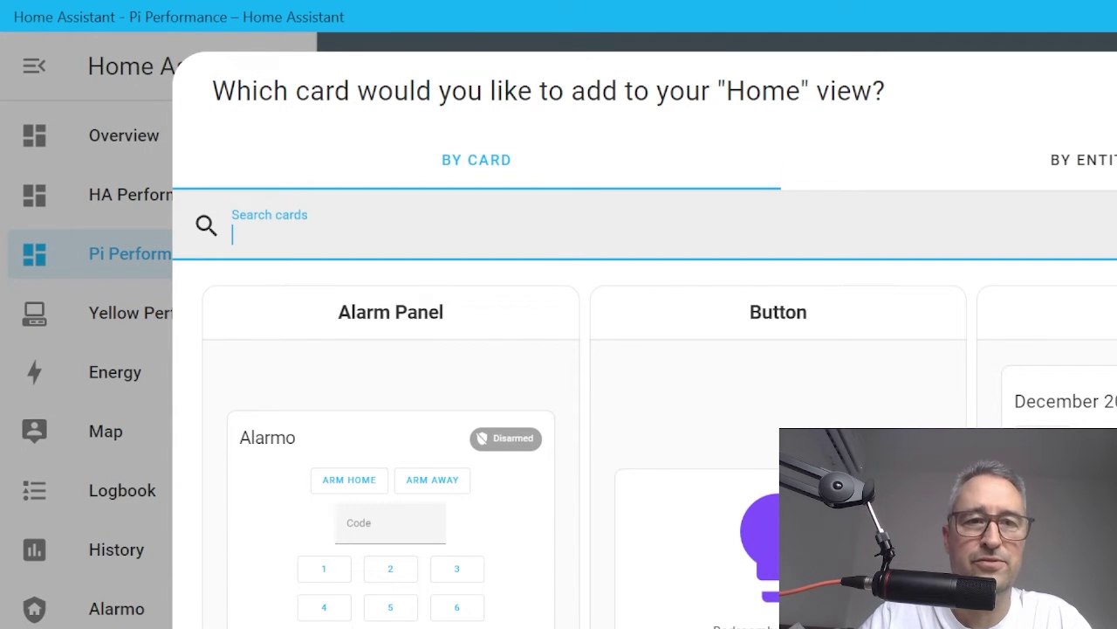
text(ga)
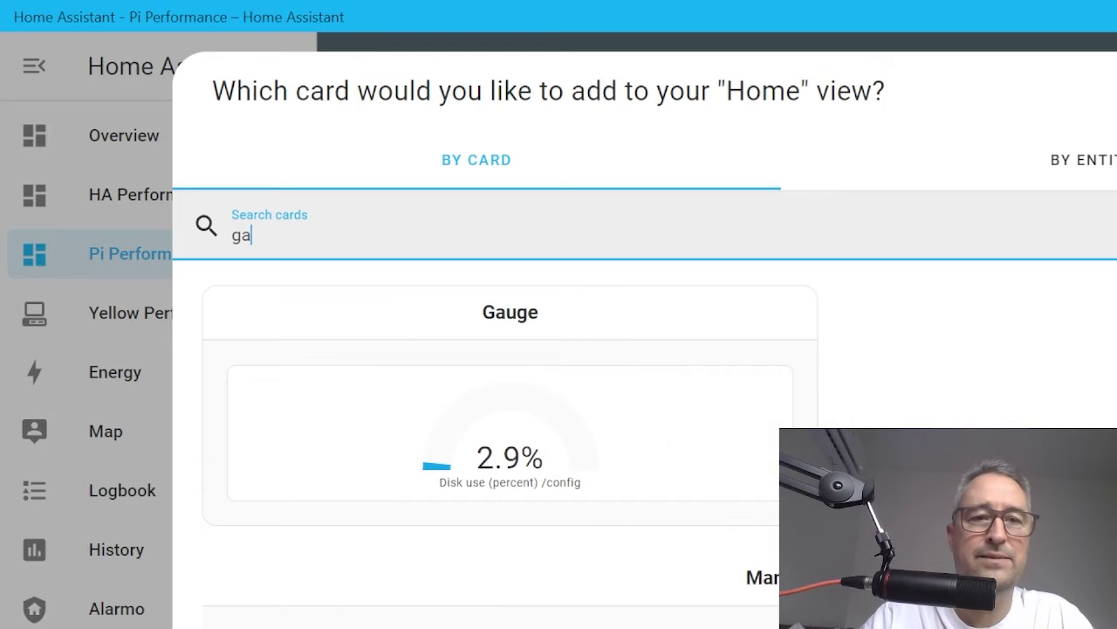
click(568, 445)
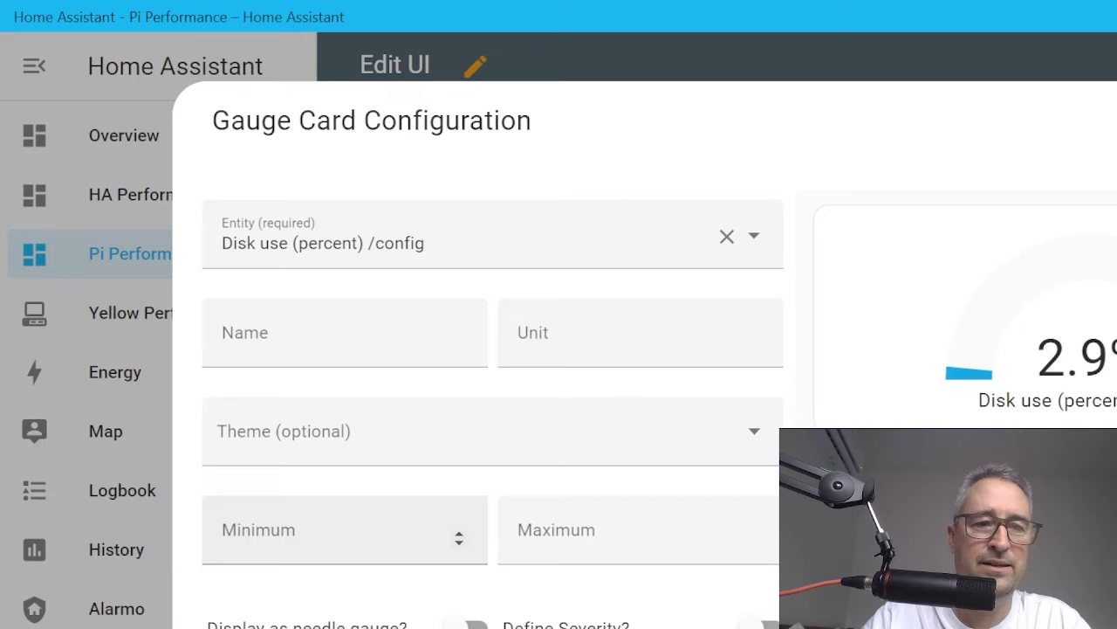
- Check the gauge card's theme options, then turn on the needle gauge display and severity definition
click(755, 434)
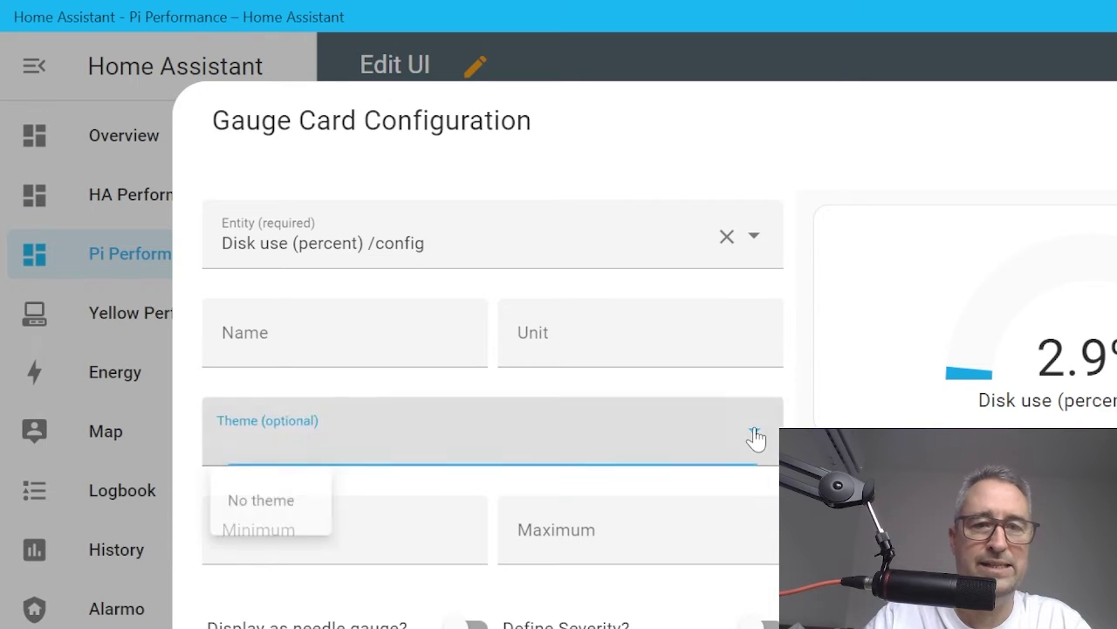
click(749, 449)
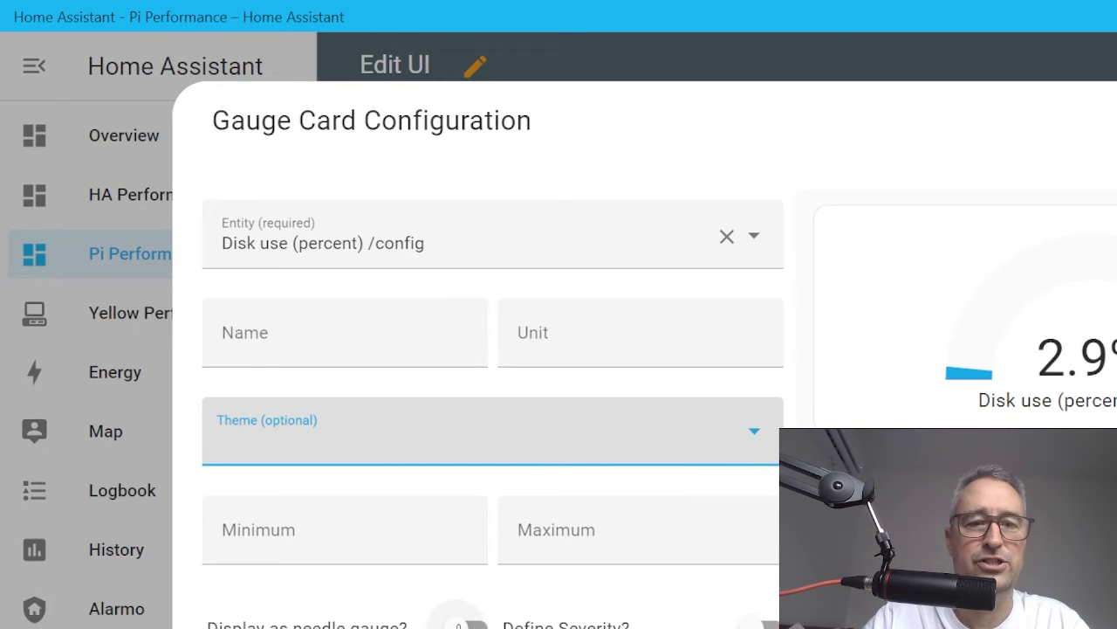
click(469, 623)
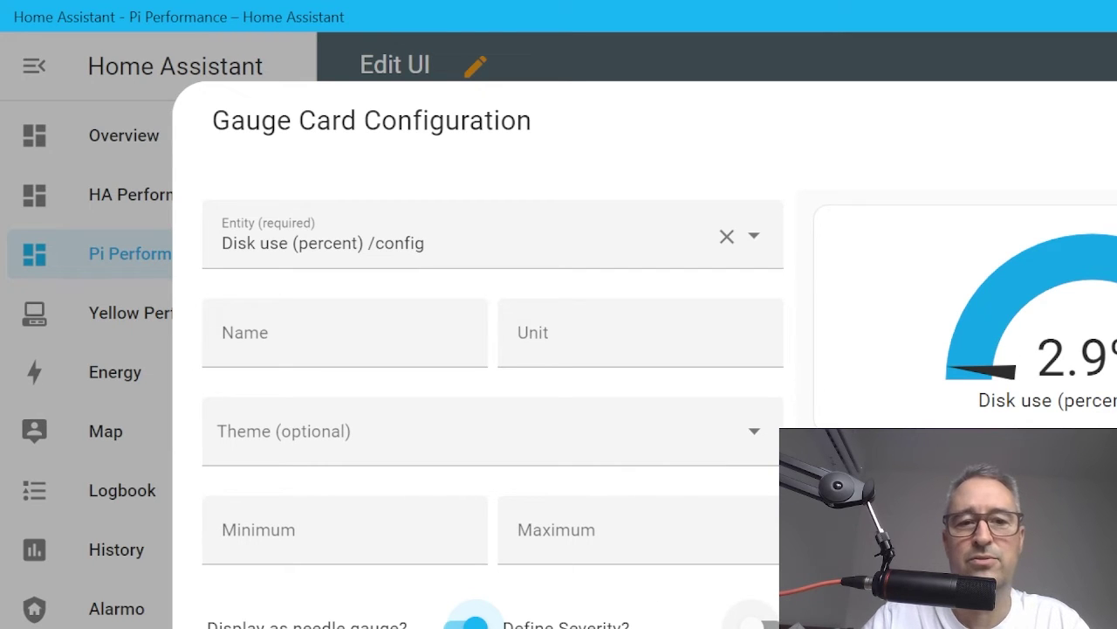
click(753, 624)
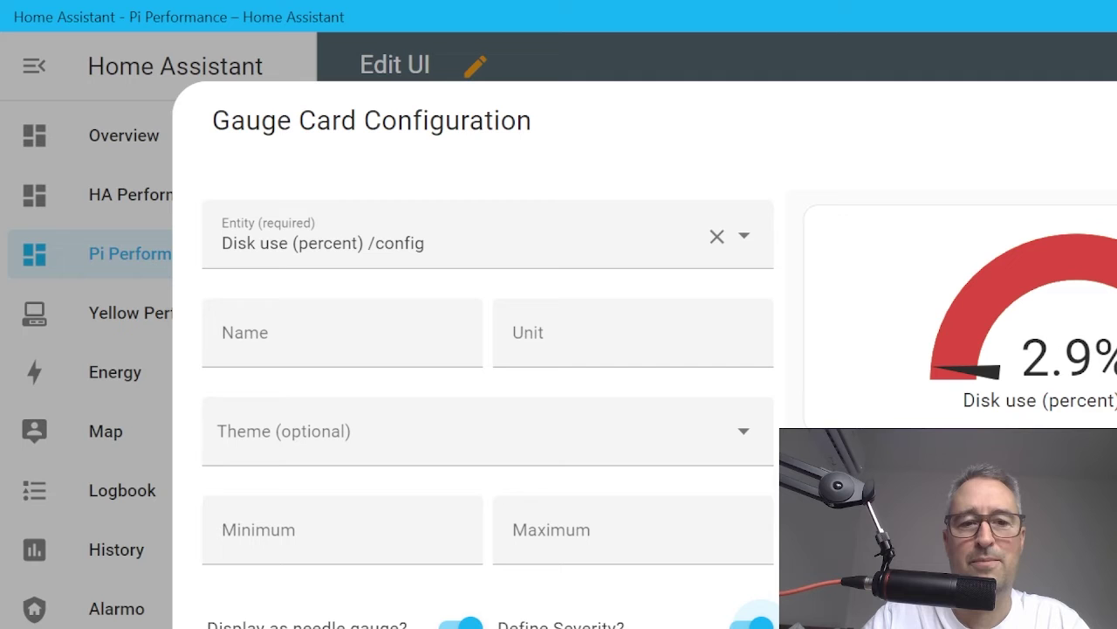
- Set the gauge card's severity thresholds to 35 for green and 60 for yellow
scroll(489, 393, down, 2)
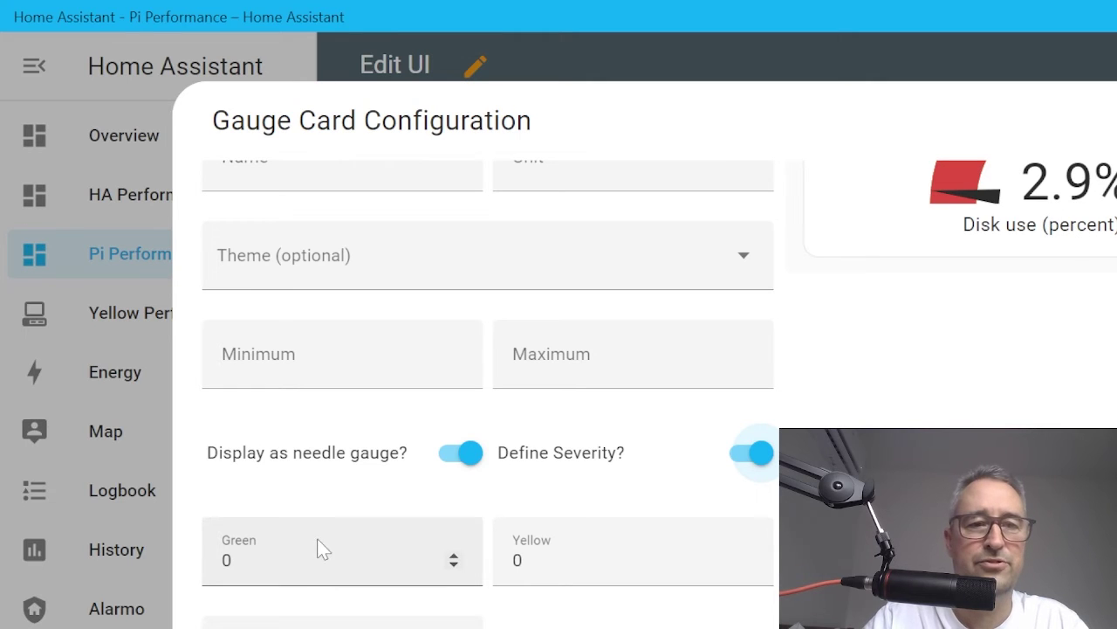
double_click(225, 561)
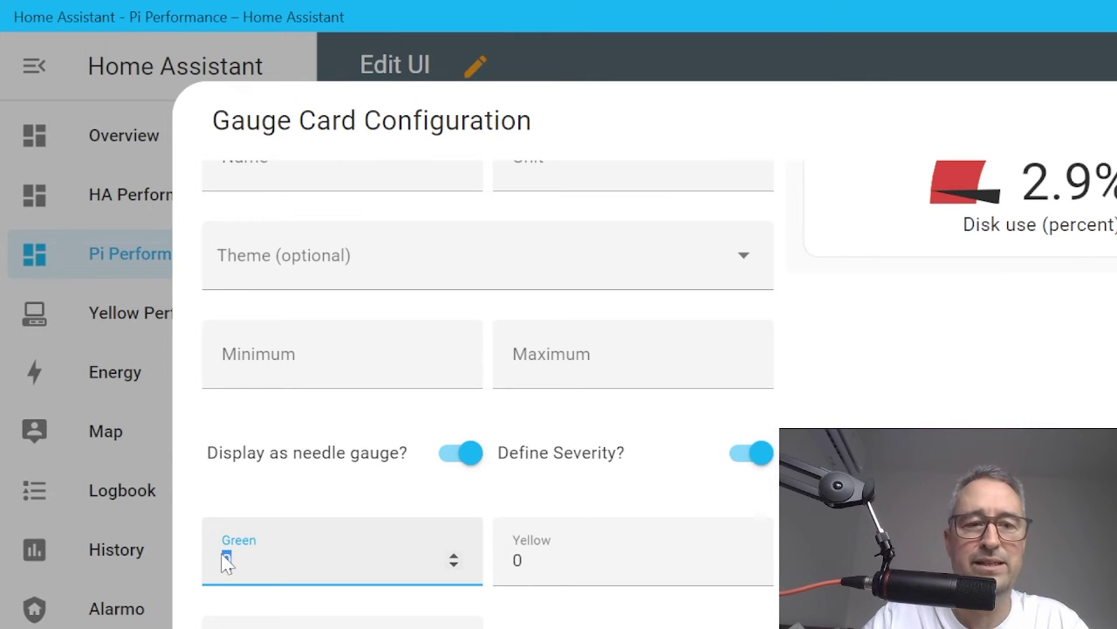
text(35)
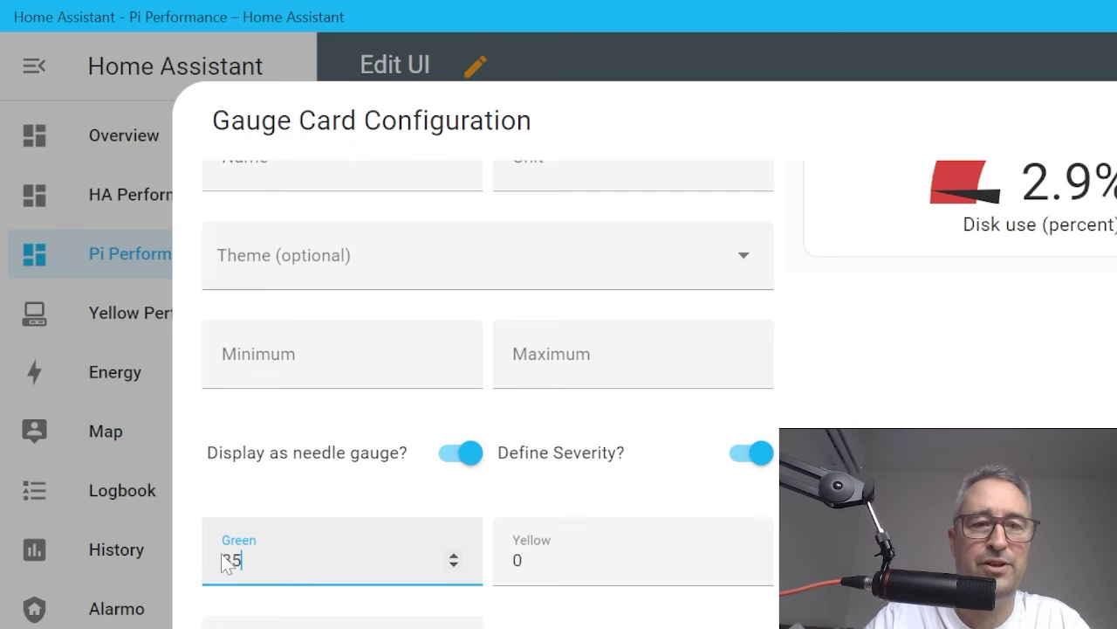
key(Tab)
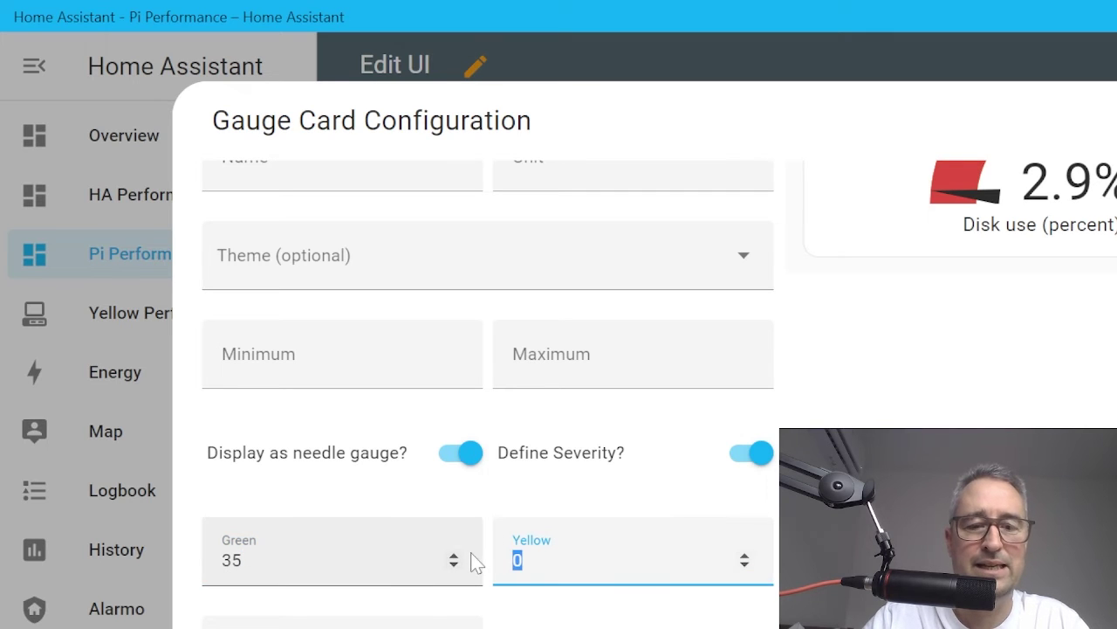
text(60)
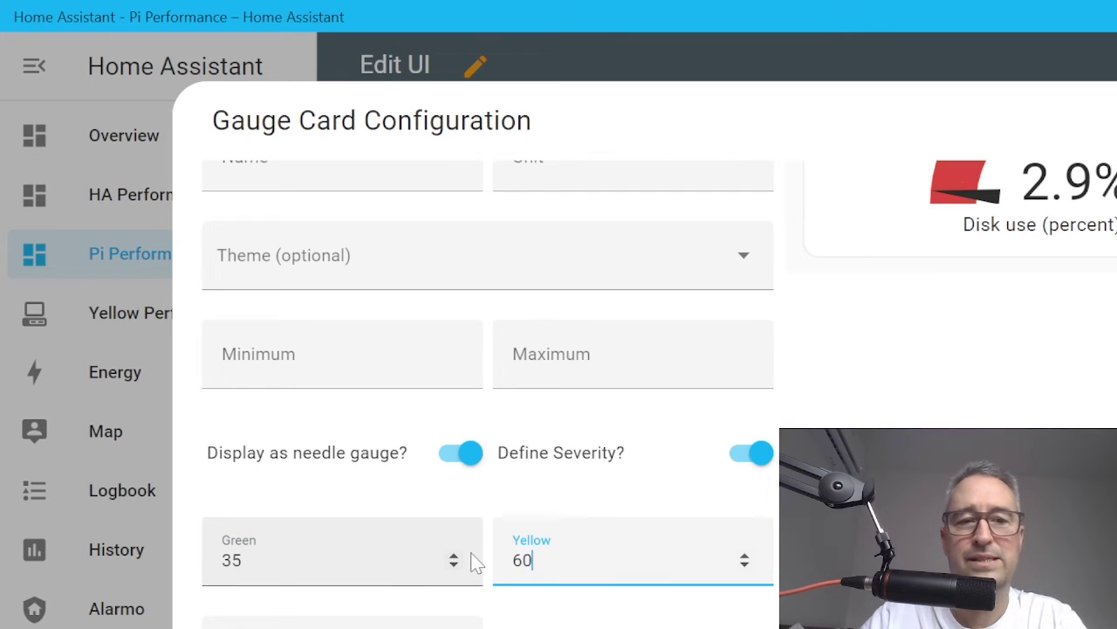
key(Tab)
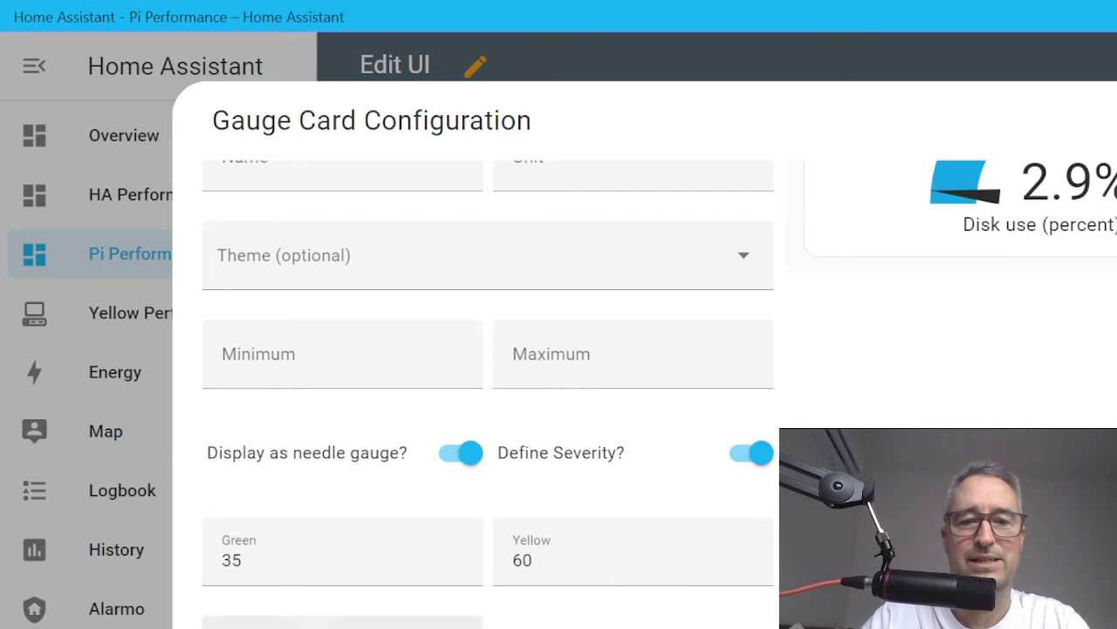
scroll(487, 393, up, 2)
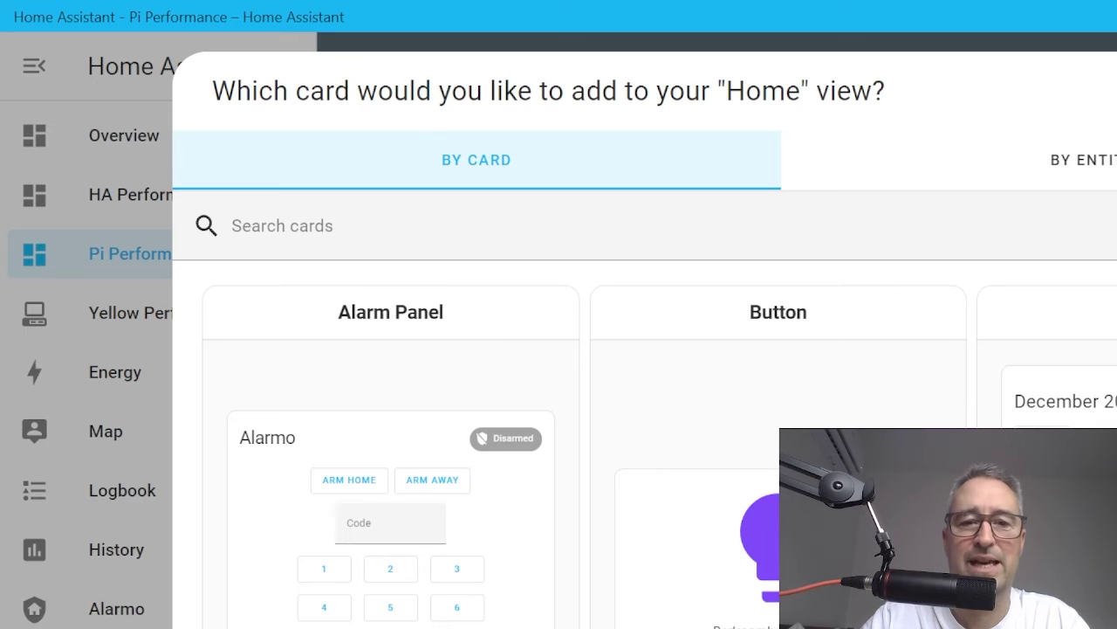
- Search the cards for "gr" and add a Grid card to the Home view
click(494, 225)
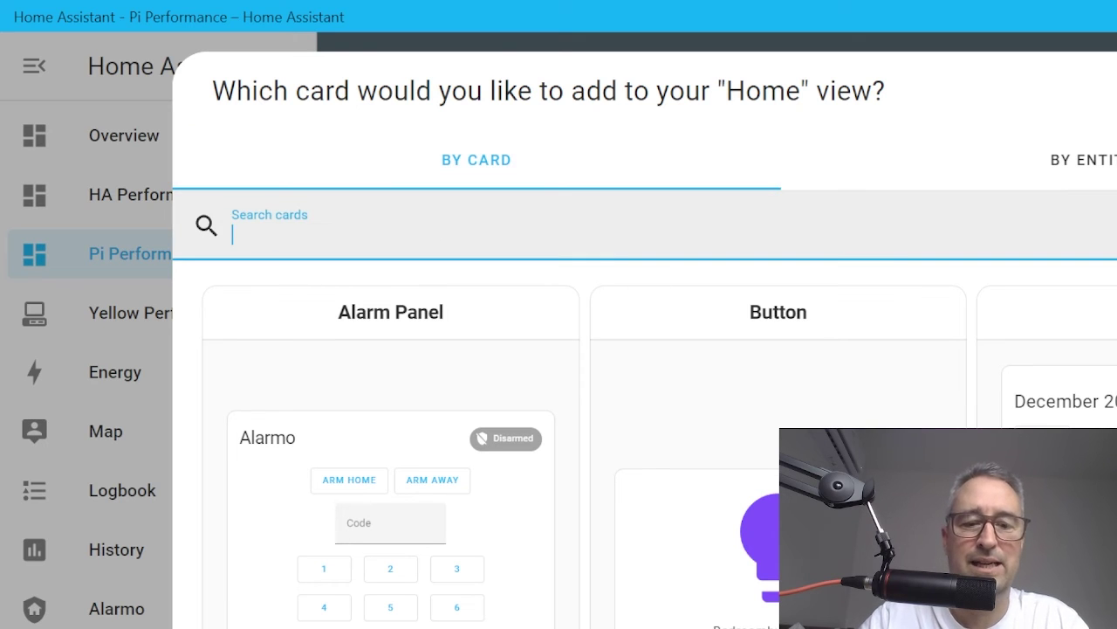
text(gr)
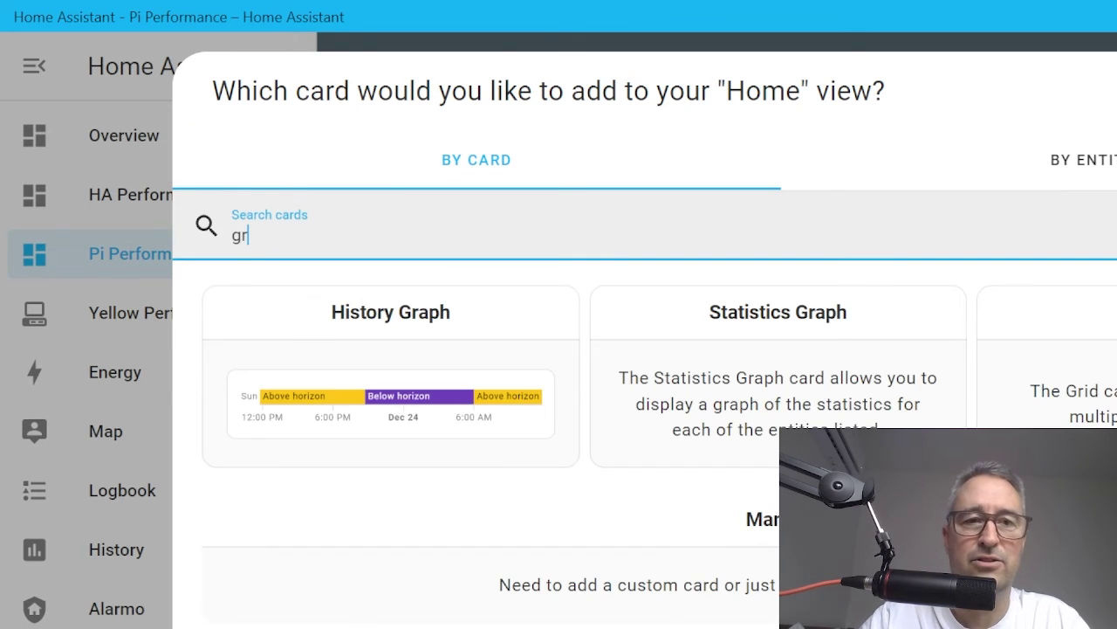
click(1105, 346)
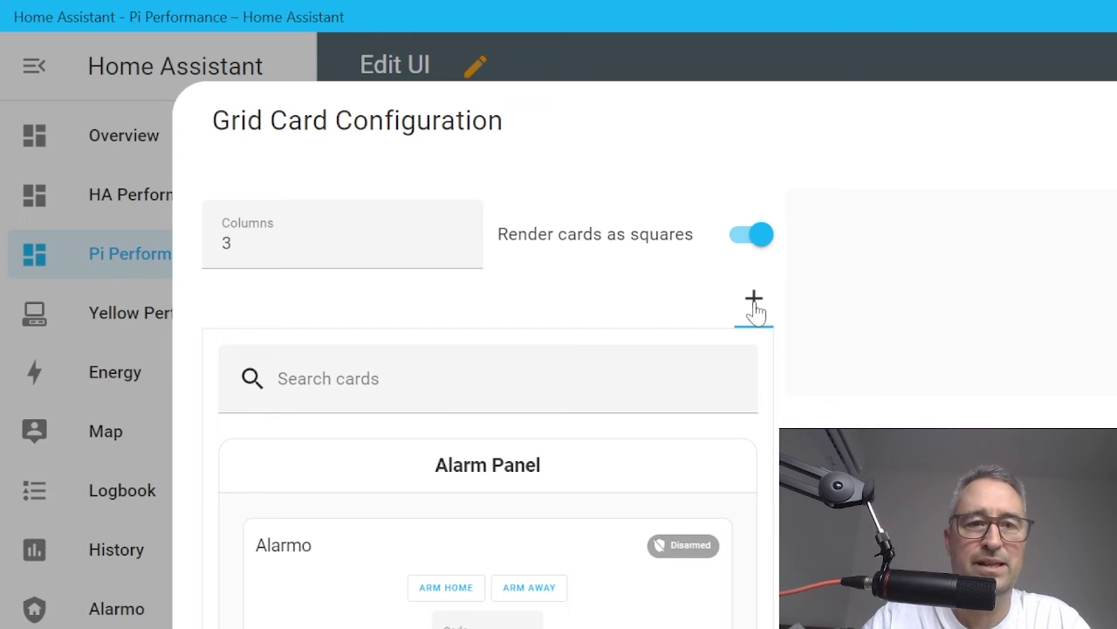
- Add three Gauge cards to the grid card
click(584, 363)
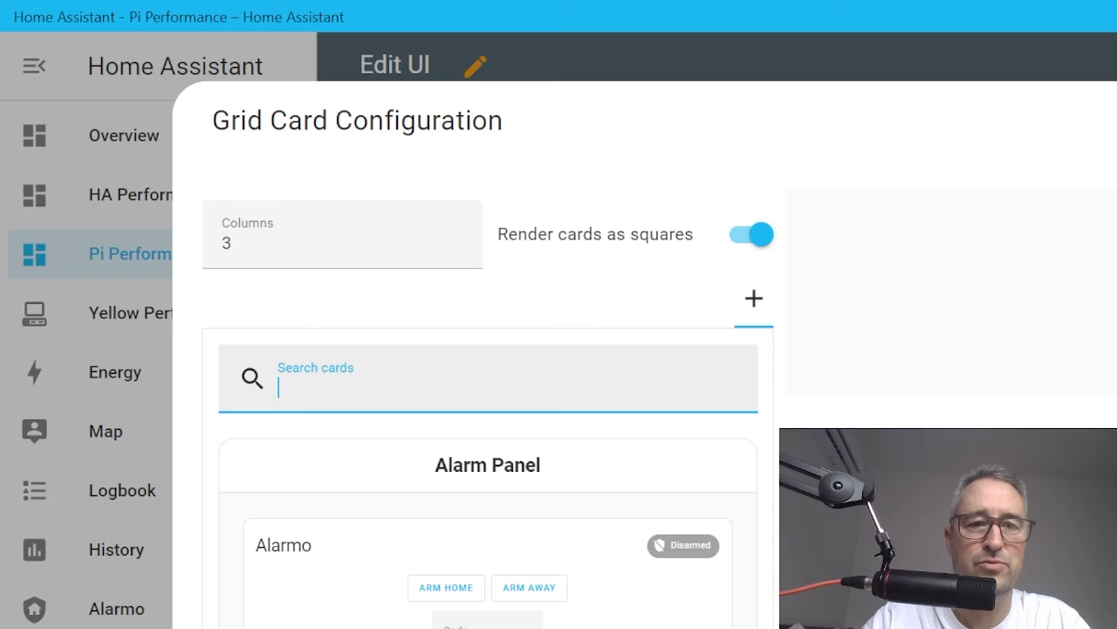
text(ga)
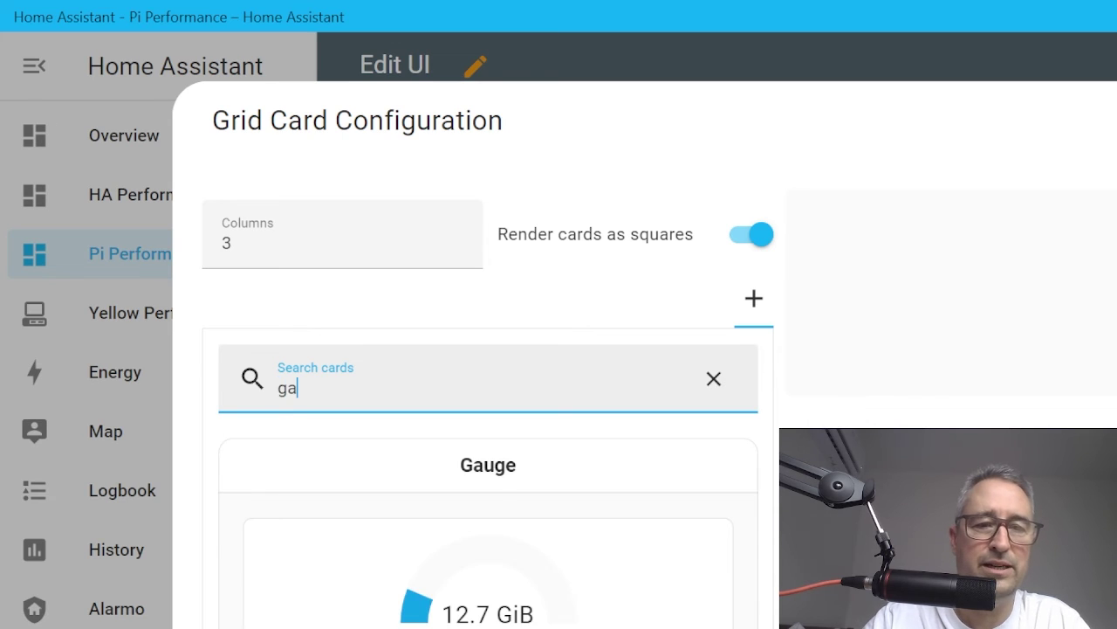
click(513, 605)
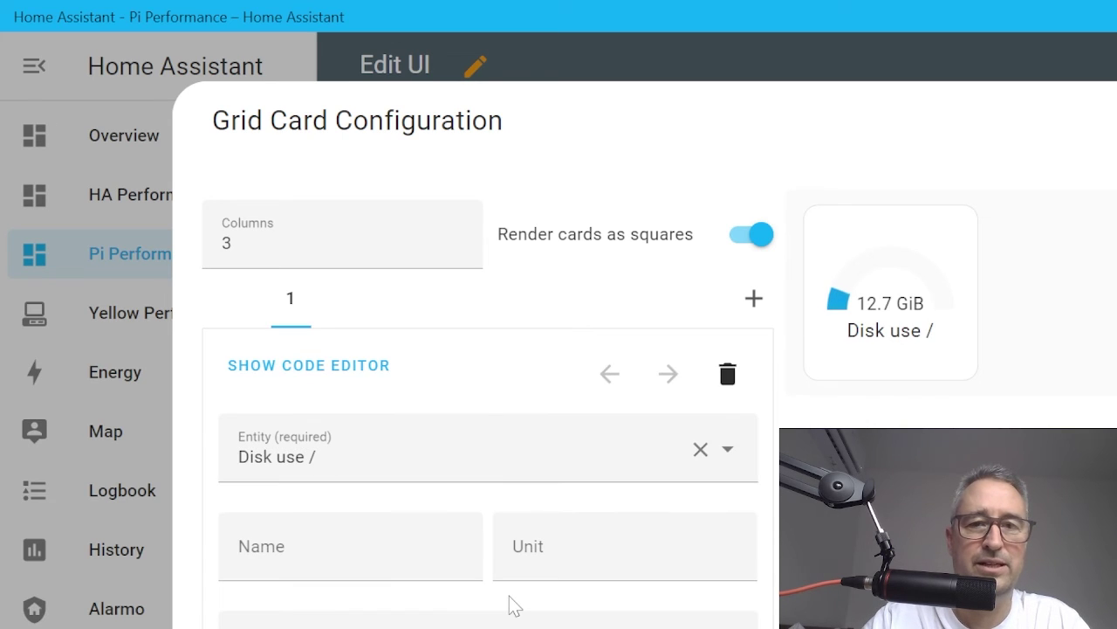
click(755, 301)
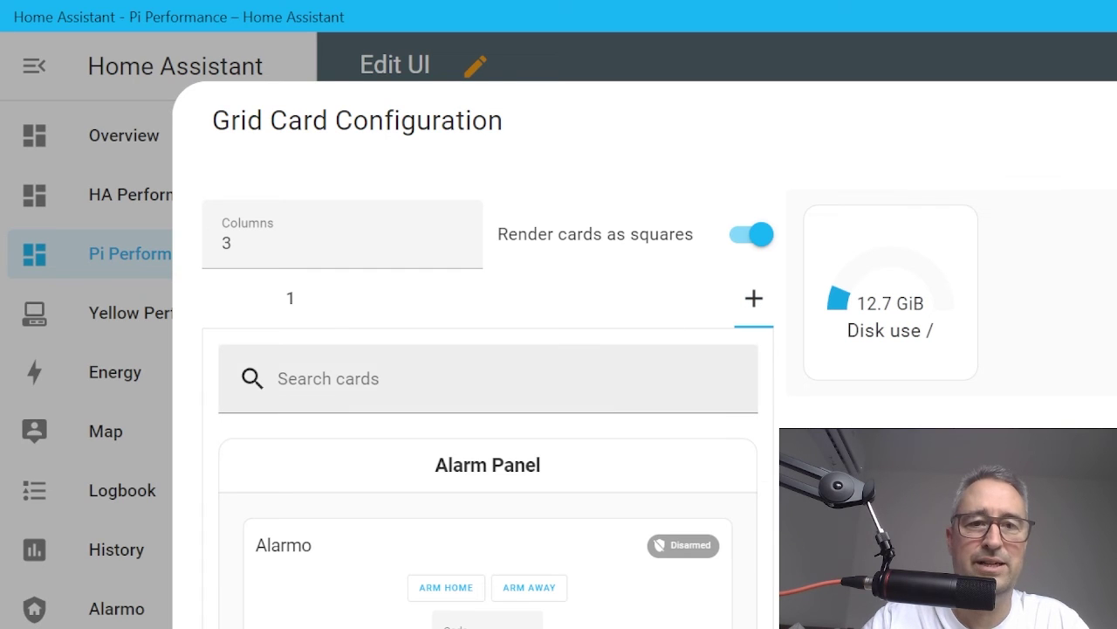
text(ga)
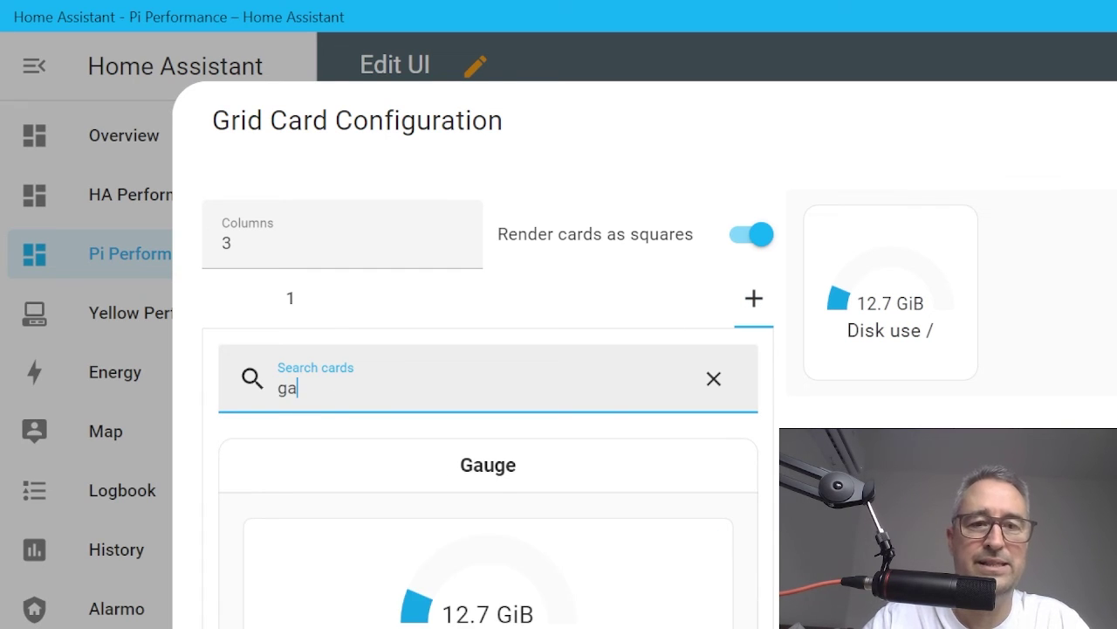
click(493, 591)
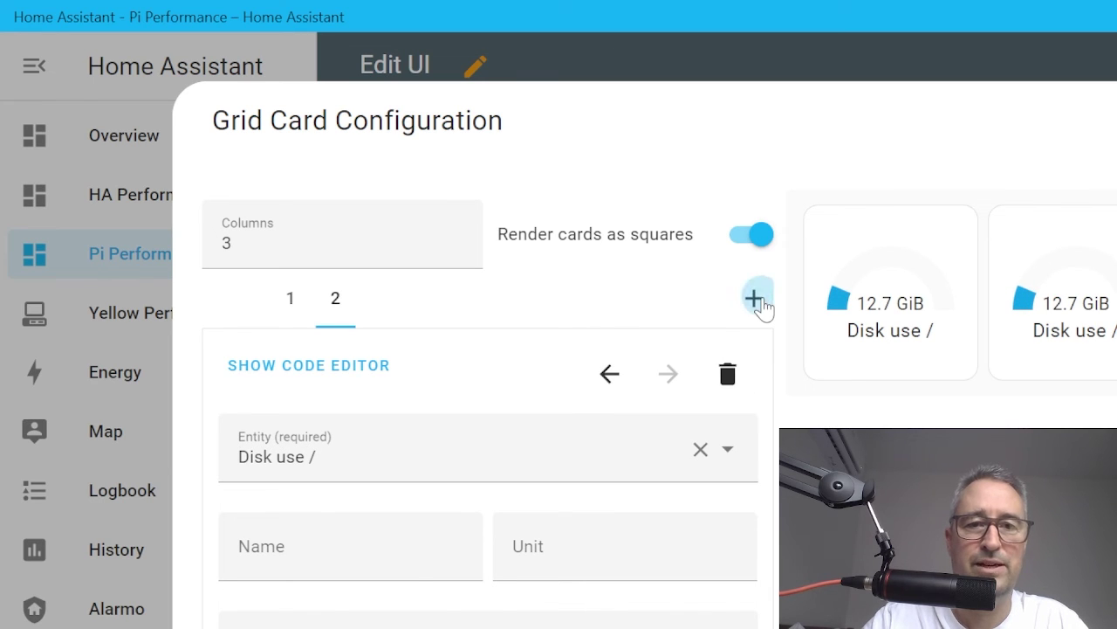
click(759, 302)
click(549, 368)
text(ga)
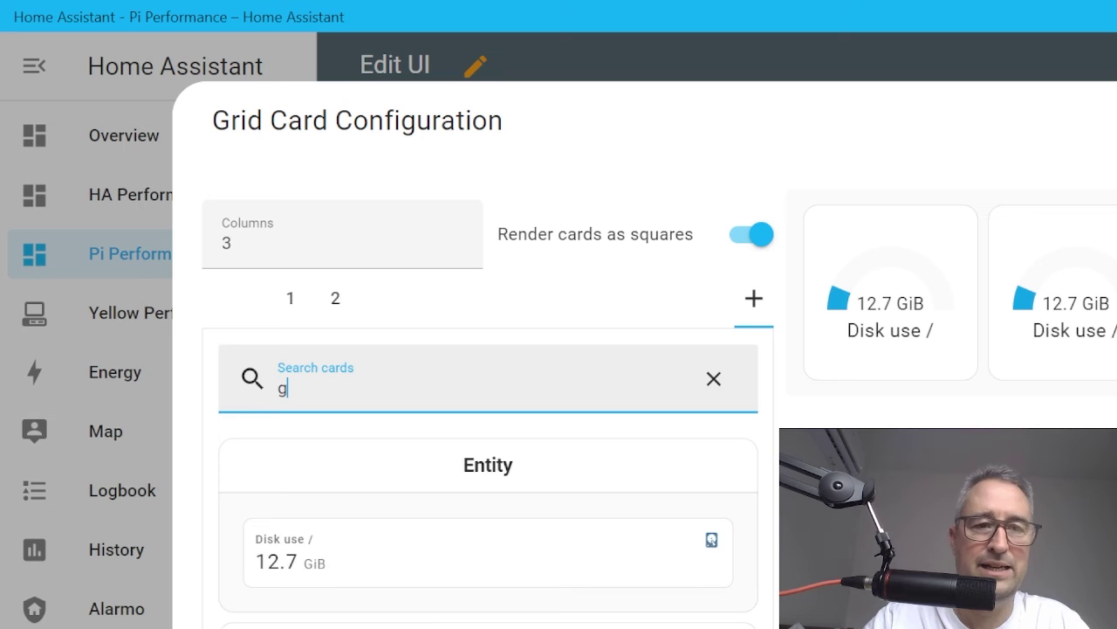
click(465, 622)
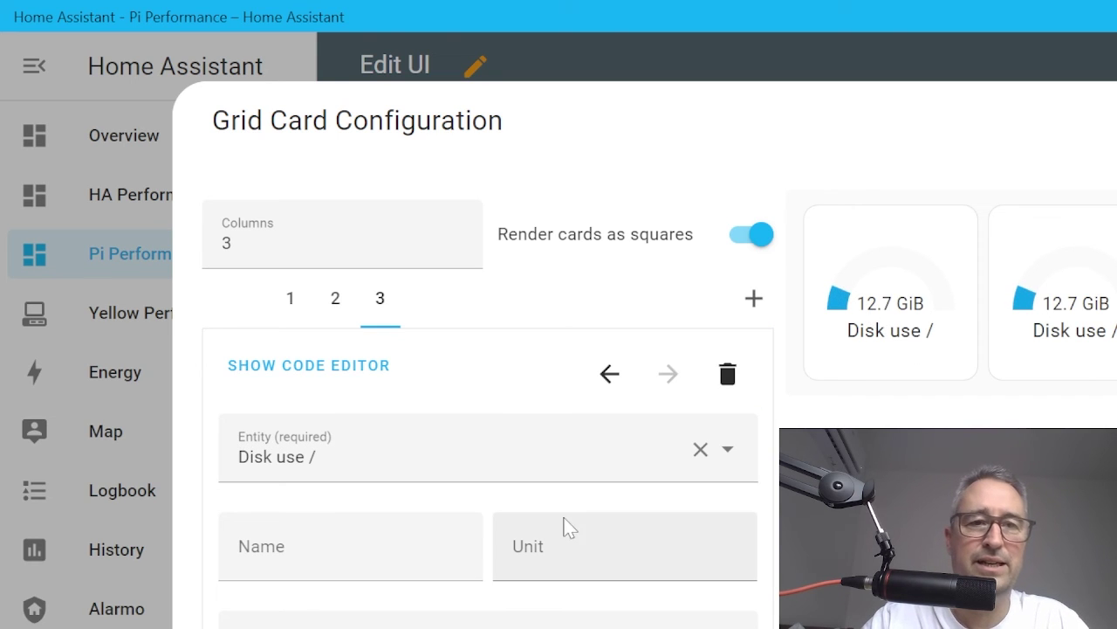
- Turn on the needle gauge display and severity definition for the grid's first gauge card
click(290, 299)
scroll(454, 597, down, 3)
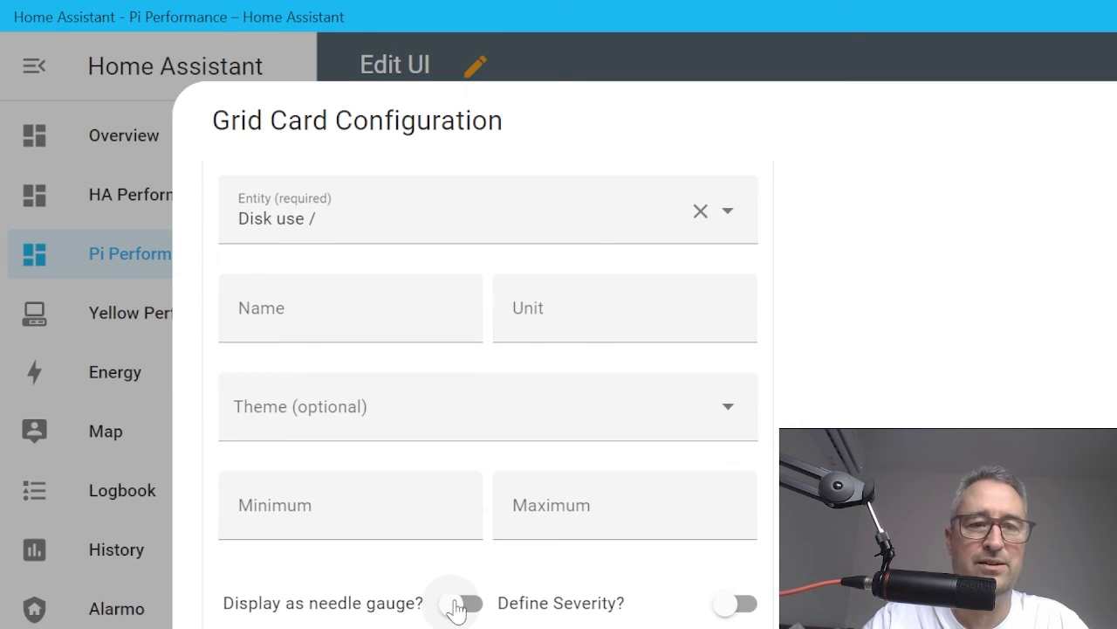
click(458, 603)
click(733, 604)
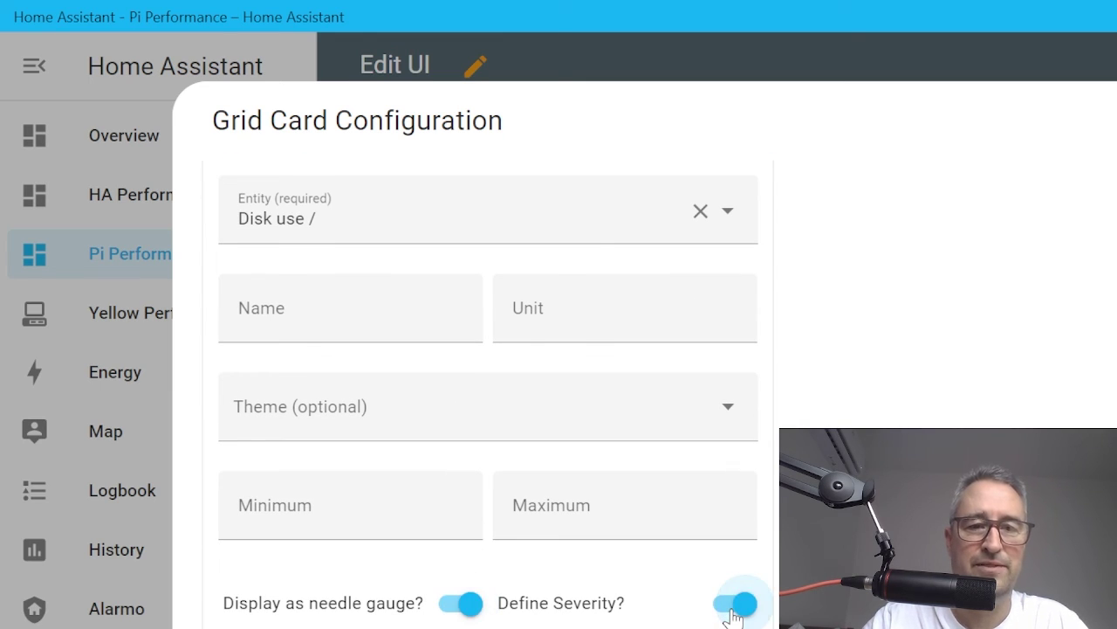
scroll(731, 617, down, 2)
scroll(731, 616, up, 5)
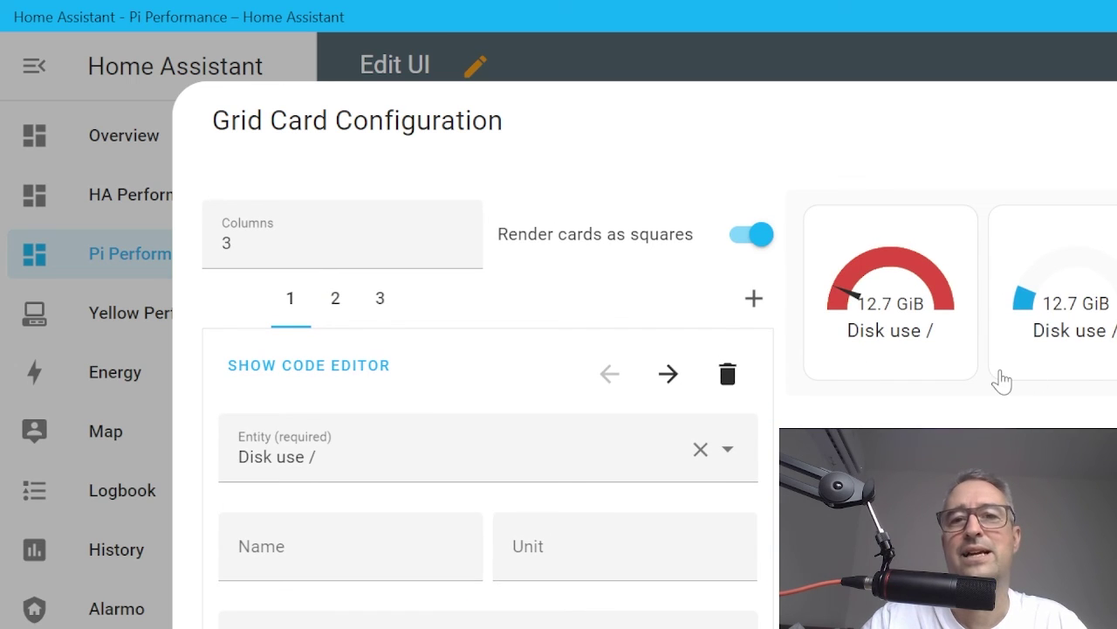